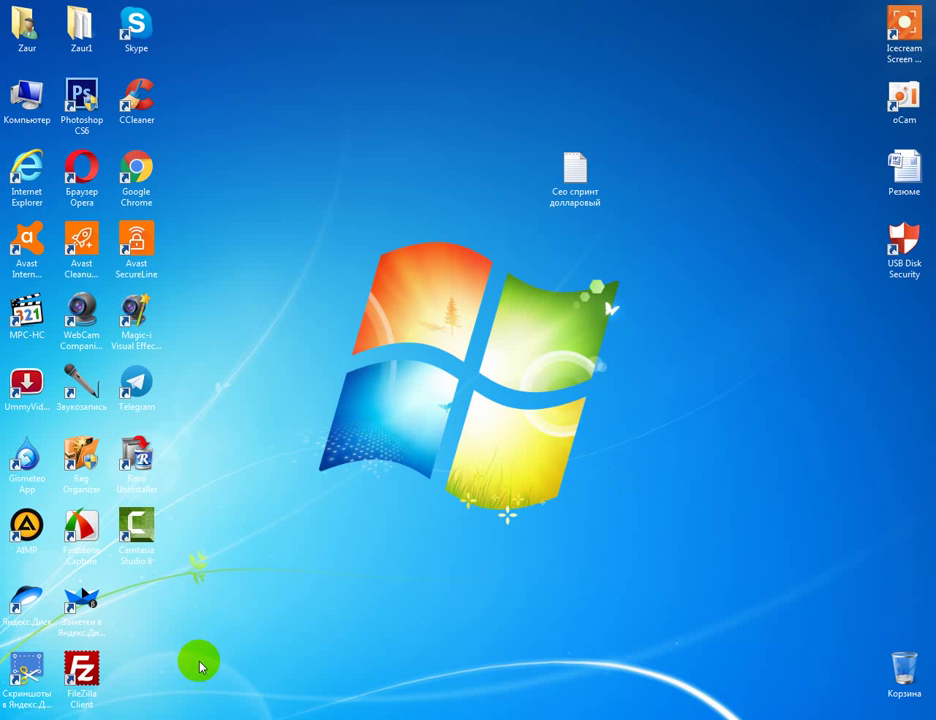
- Switch to the Chrome browser and open YouTube in a new tab
{"action": "left_click", "coordinate": [198, 716]}
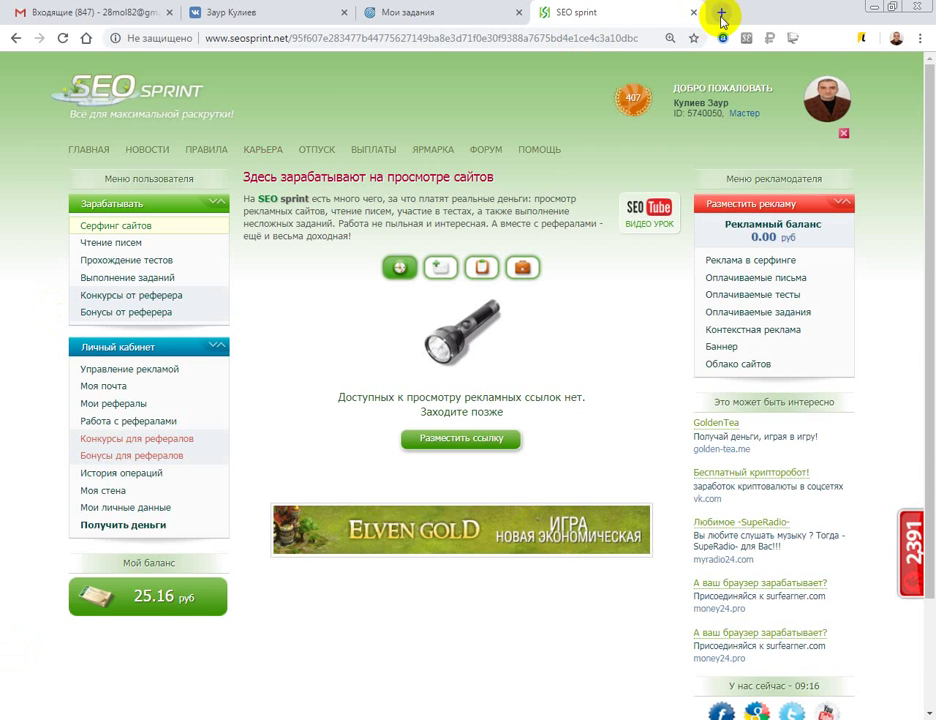
{"action": "left_click", "coordinate": [721, 14]}
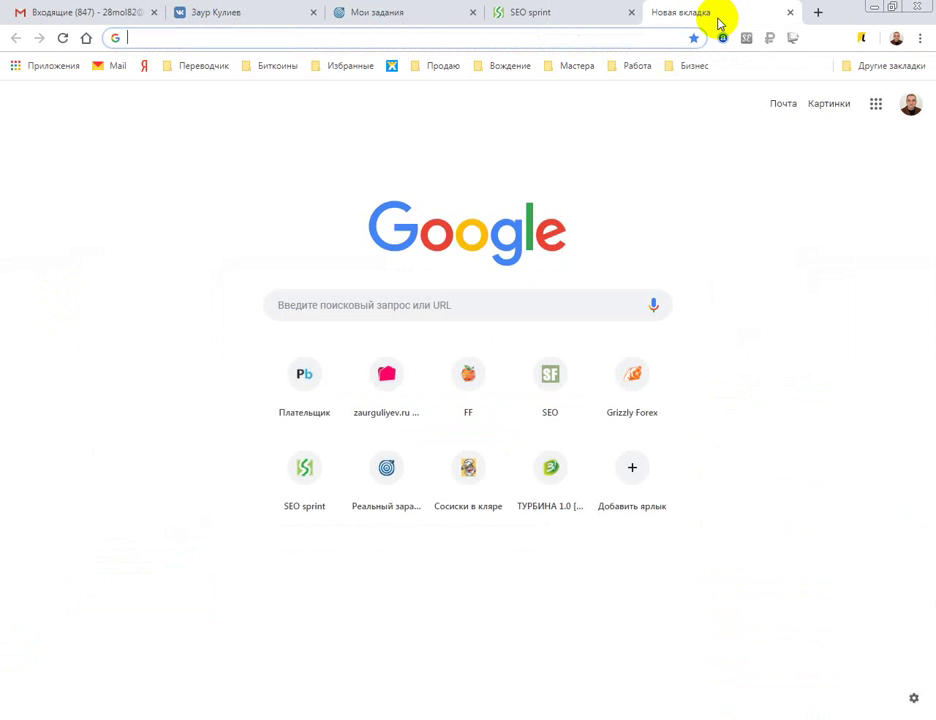
{"action": "left_click", "coordinate": [875, 104]}
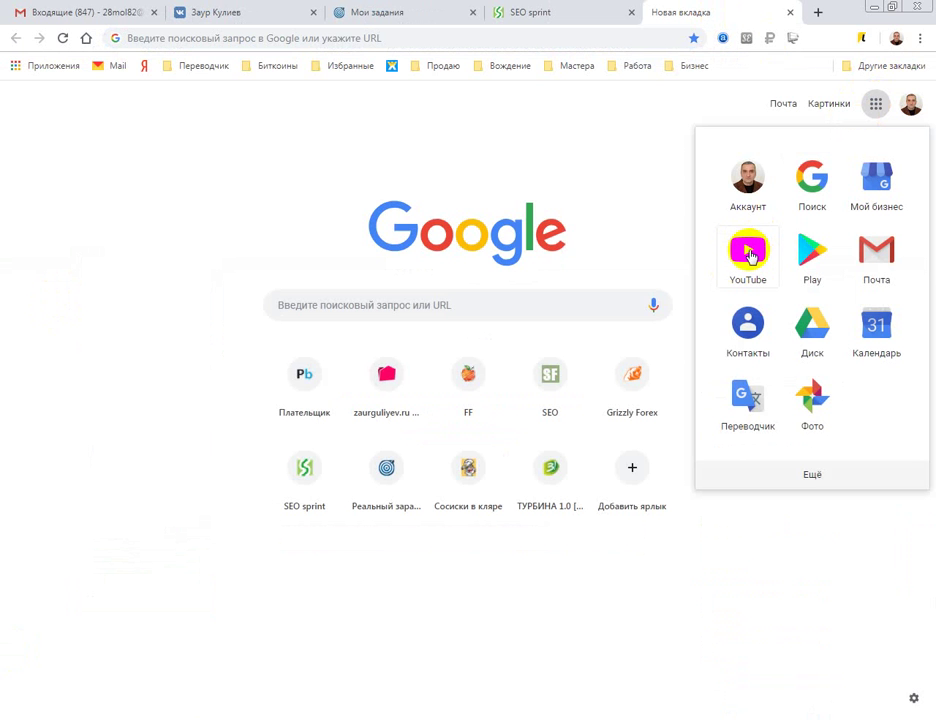
{"action": "left_click", "coordinate": [745, 255]}
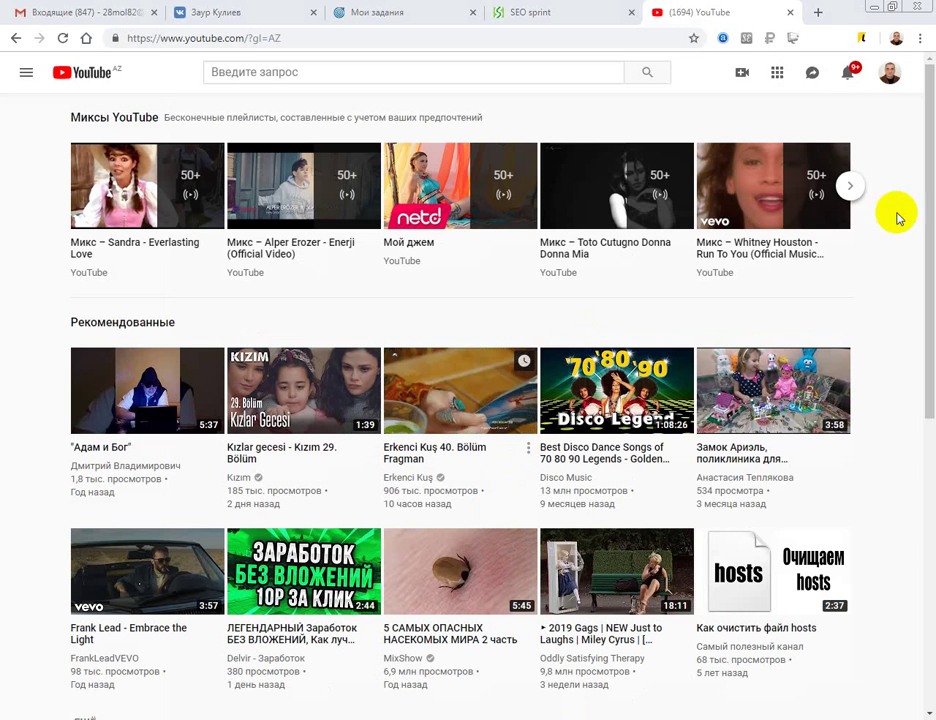
- Open the signed-in account's own YouTube channel and show its list of videos
{"action": "left_click", "coordinate": [889, 76]}
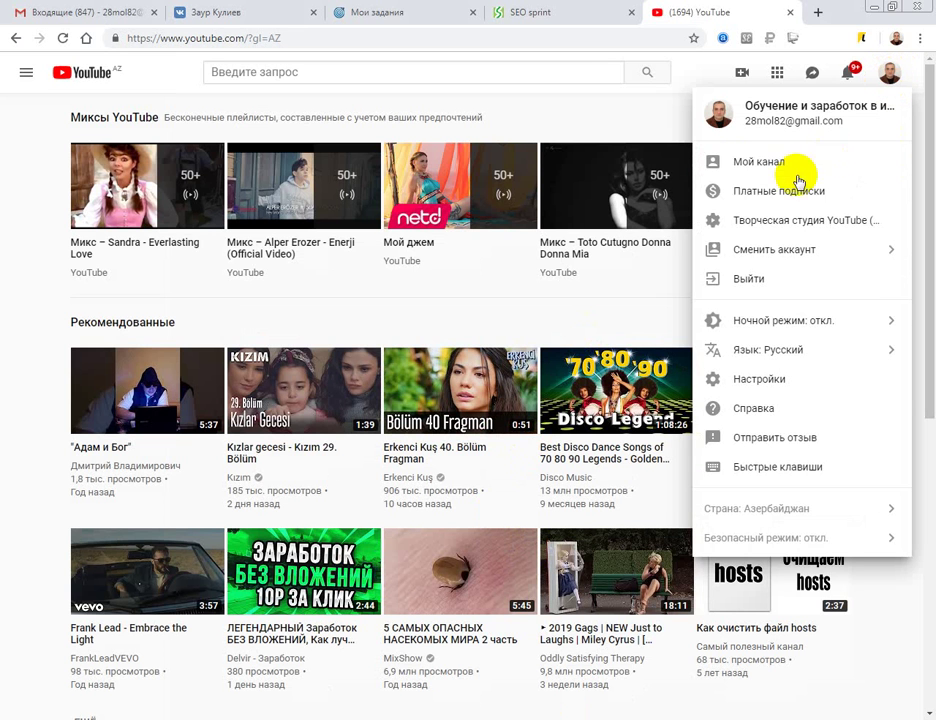
{"action": "left_click", "coordinate": [765, 166]}
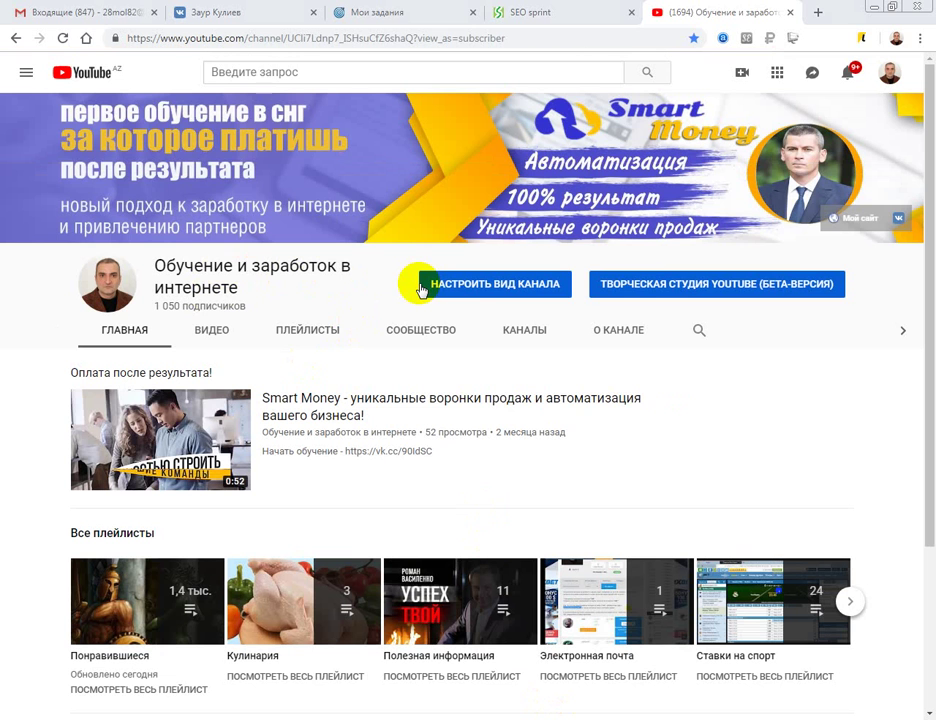
{"action": "left_click", "coordinate": [213, 337]}
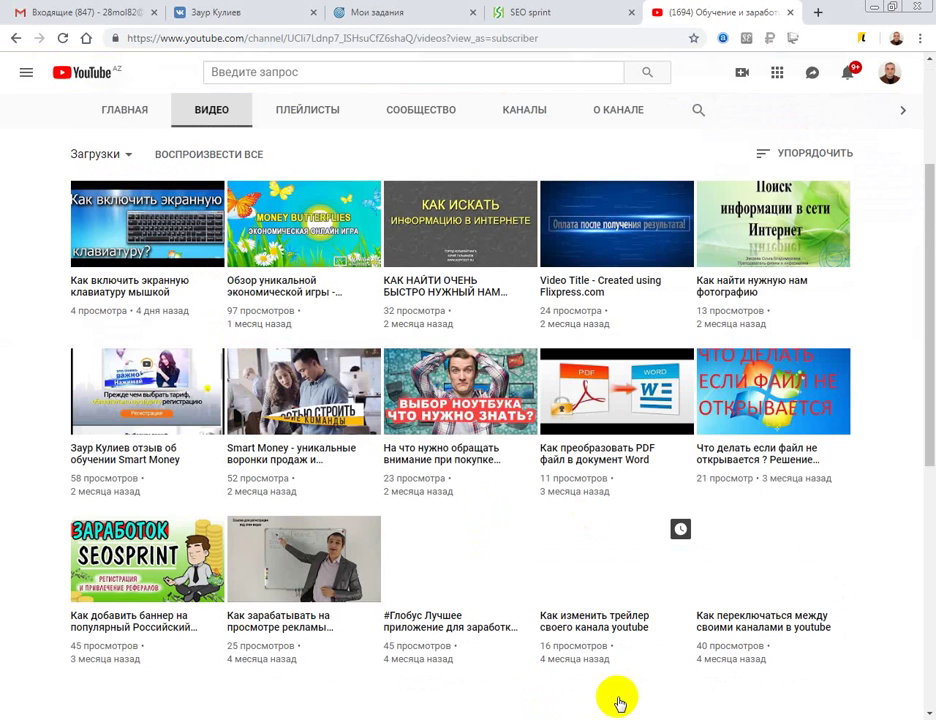
- Look through the channel's uploaded videos, from the newest uploads down to the old lessons and back
{"action": "scroll", "coordinate": [551, 528], "scroll_direction": "up", "scroll_amount": 2}
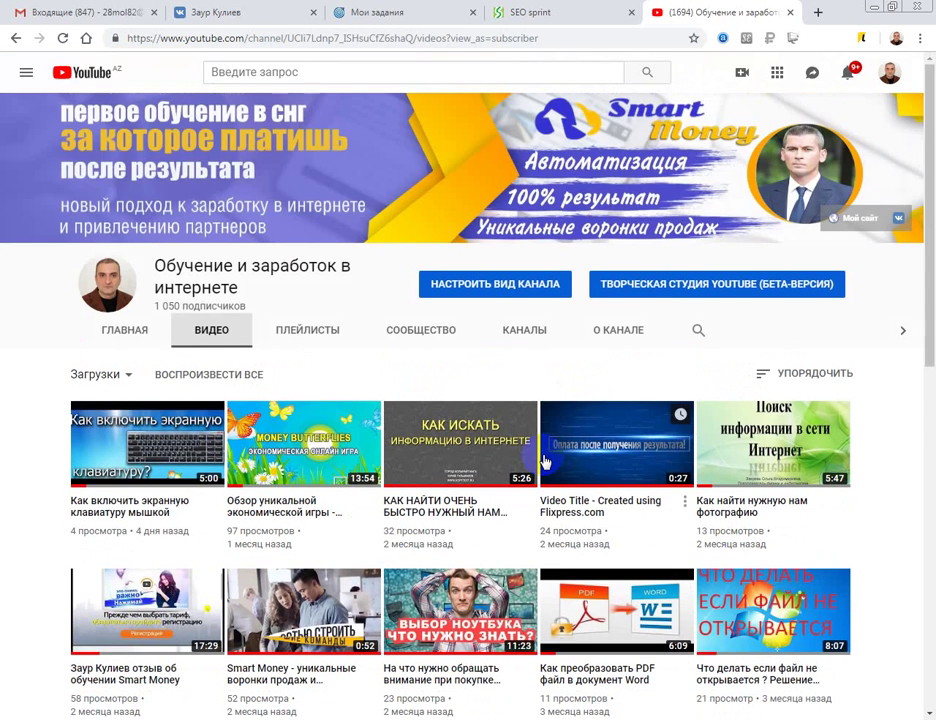
{"action": "scroll", "coordinate": [545, 462], "scroll_direction": "down", "scroll_amount": 2}
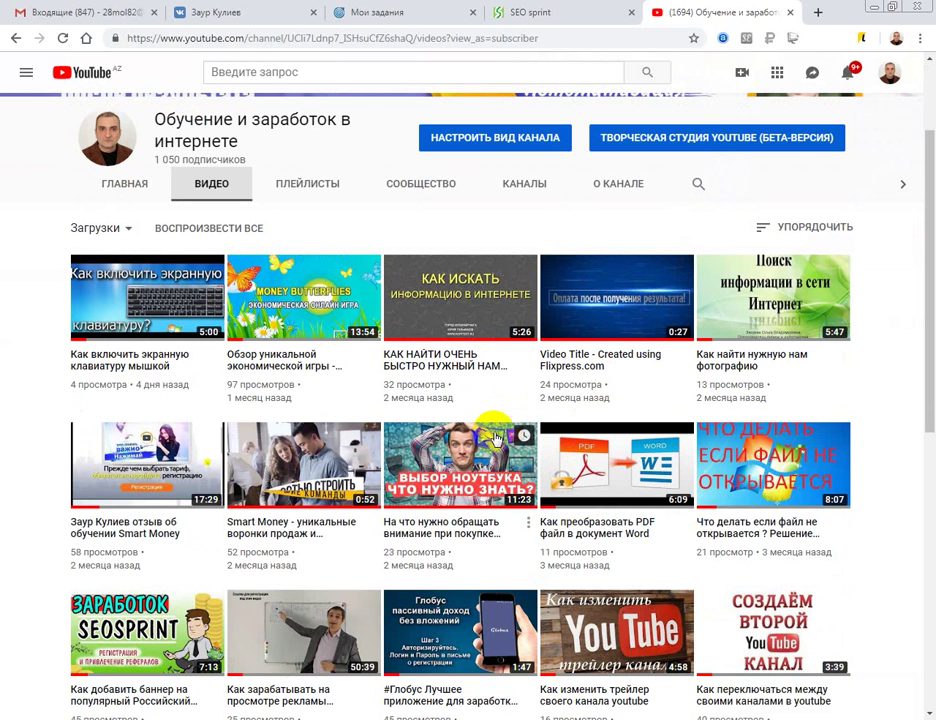
{"action": "scroll", "coordinate": [503, 437], "scroll_direction": "down", "scroll_amount": 6}
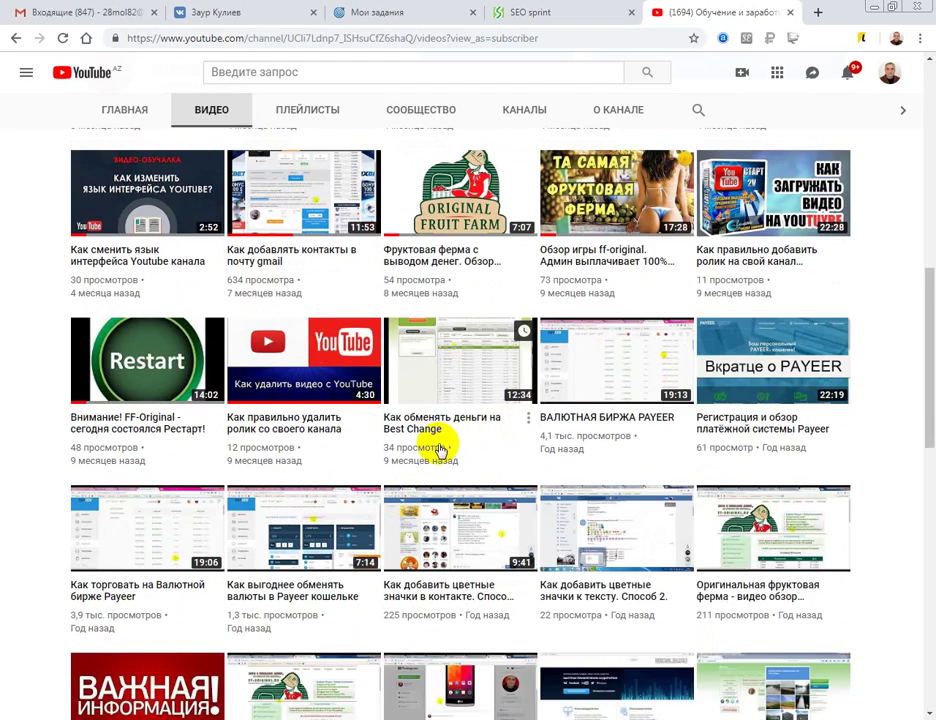
{"action": "scroll", "coordinate": [440, 450], "scroll_direction": "down", "scroll_amount": 7}
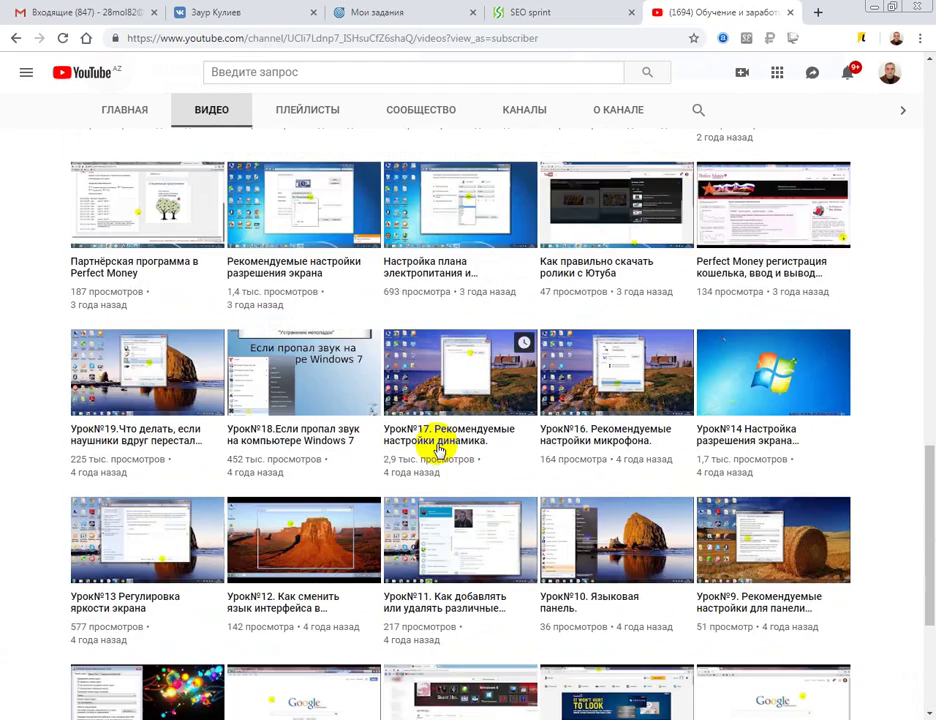
{"action": "scroll", "coordinate": [438, 450], "scroll_direction": "up", "scroll_amount": 10}
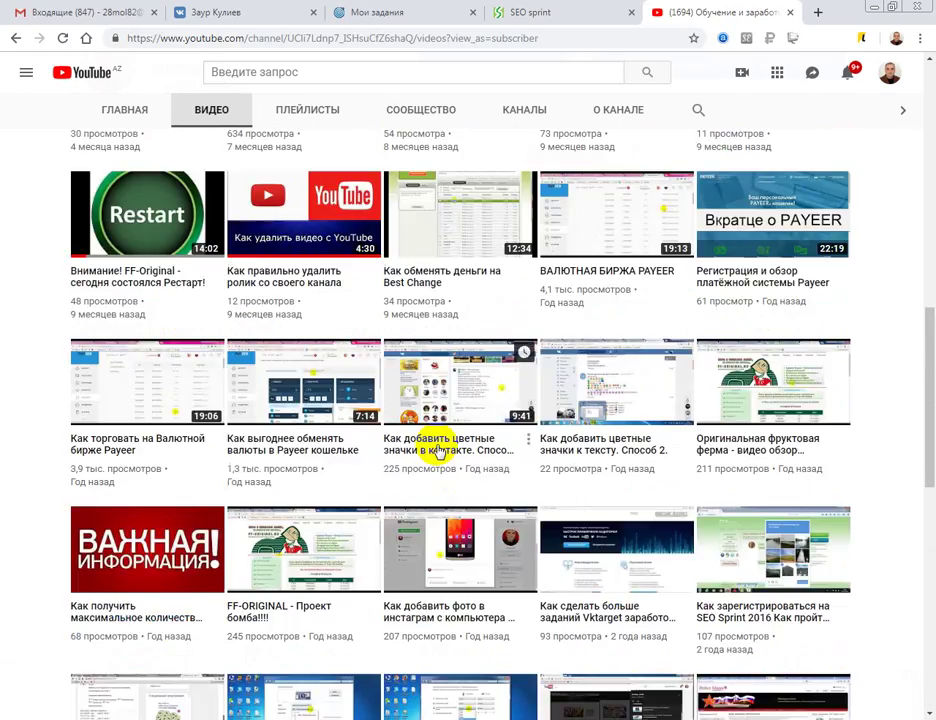
{"action": "scroll", "coordinate": [437, 452], "scroll_direction": "up", "scroll_amount": 3}
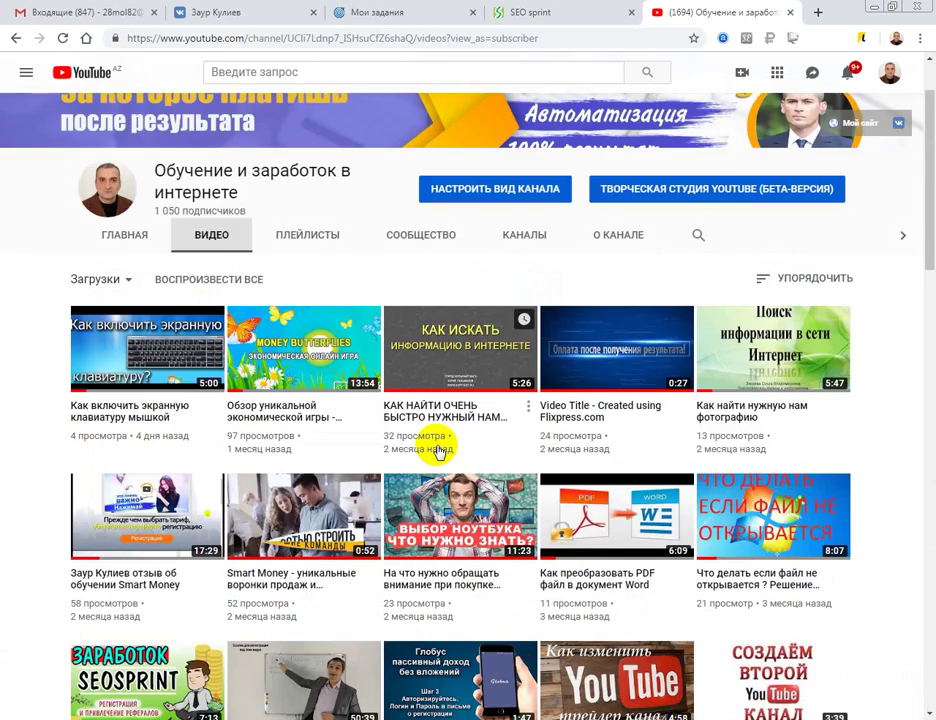
{"action": "scroll", "coordinate": [437, 452], "scroll_direction": "down", "scroll_amount": 4}
{"action": "scroll", "coordinate": [437, 452], "scroll_direction": "down", "scroll_amount": 2}
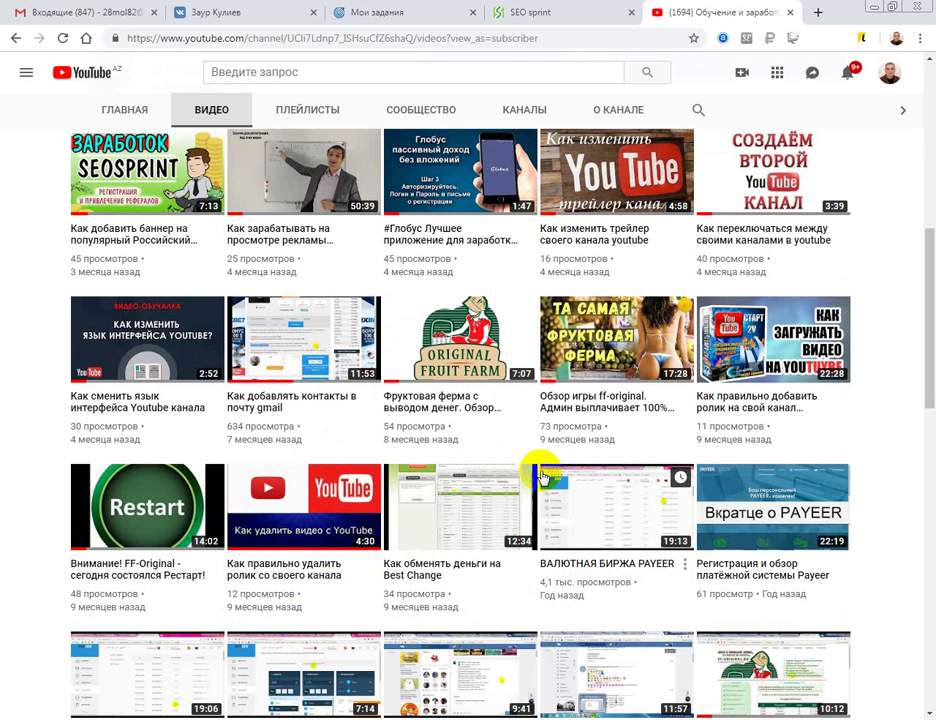
{"action": "scroll", "coordinate": [545, 476], "scroll_direction": "up", "scroll_amount": 6}
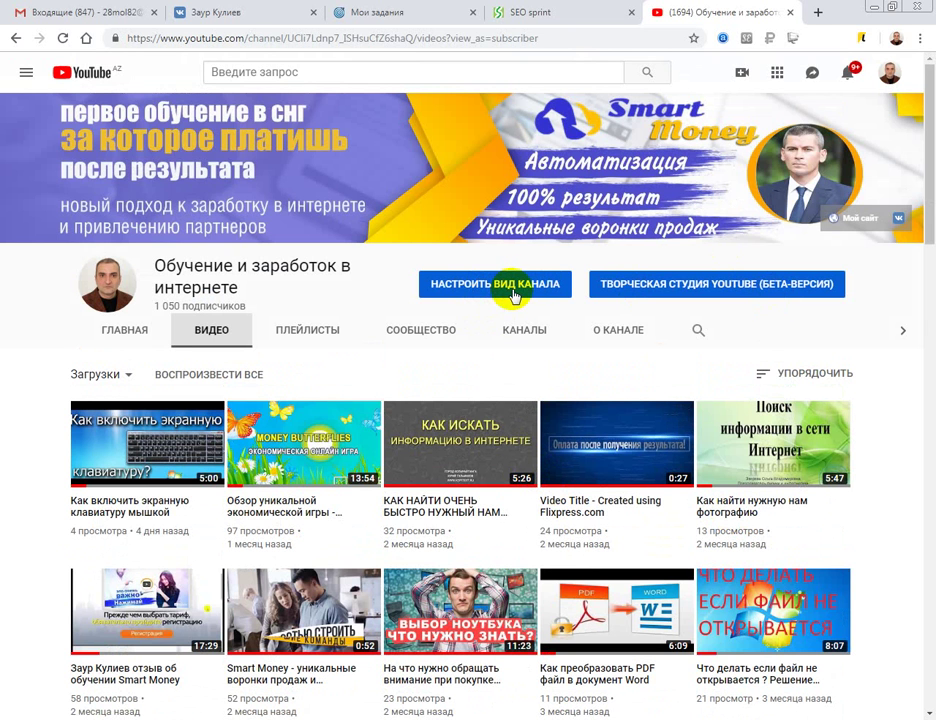
- Open the channel in YouTube Studio (beta) and show its list of uploaded videos
{"action": "left_click", "coordinate": [698, 290]}
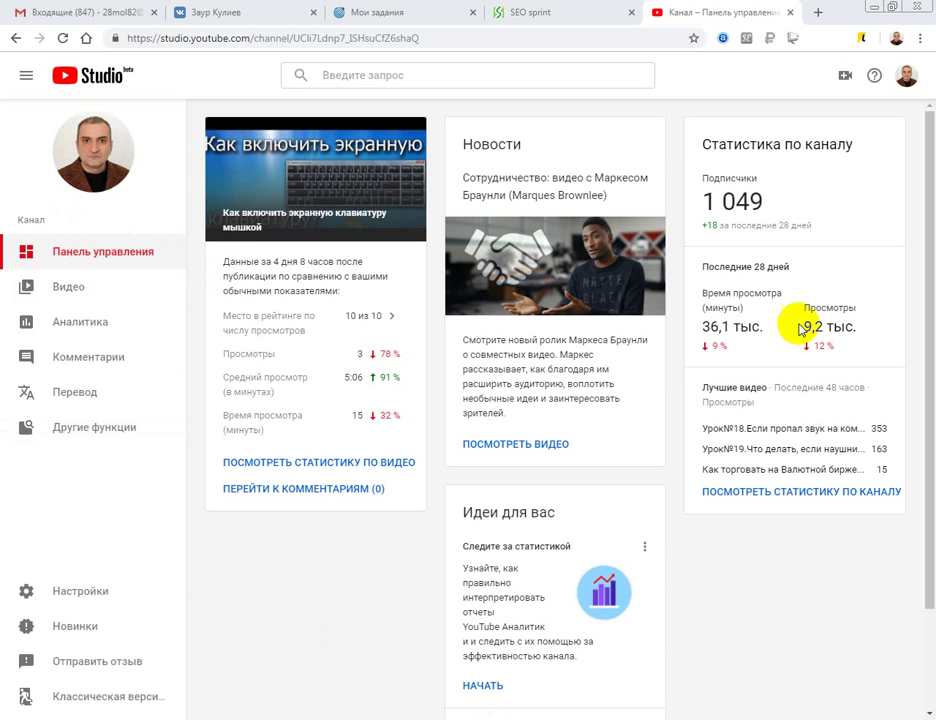
{"action": "left_click", "coordinate": [68, 290]}
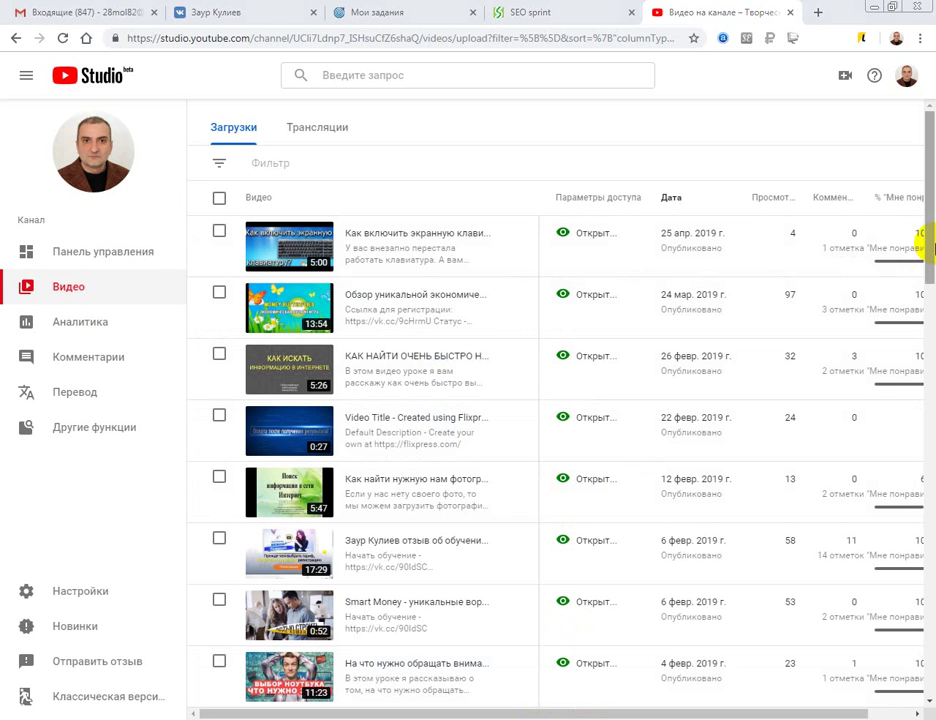
- Set the list of uploaded videos to show 50 rows per page
{"action": "mouse_move", "coordinate": [928, 237]}
{"action": "left_mouse_down"}
{"action": "mouse_move", "coordinate": [928, 266]}
{"action": "mouse_move", "coordinate": [928, 221]}
{"action": "left_mouse_up"}
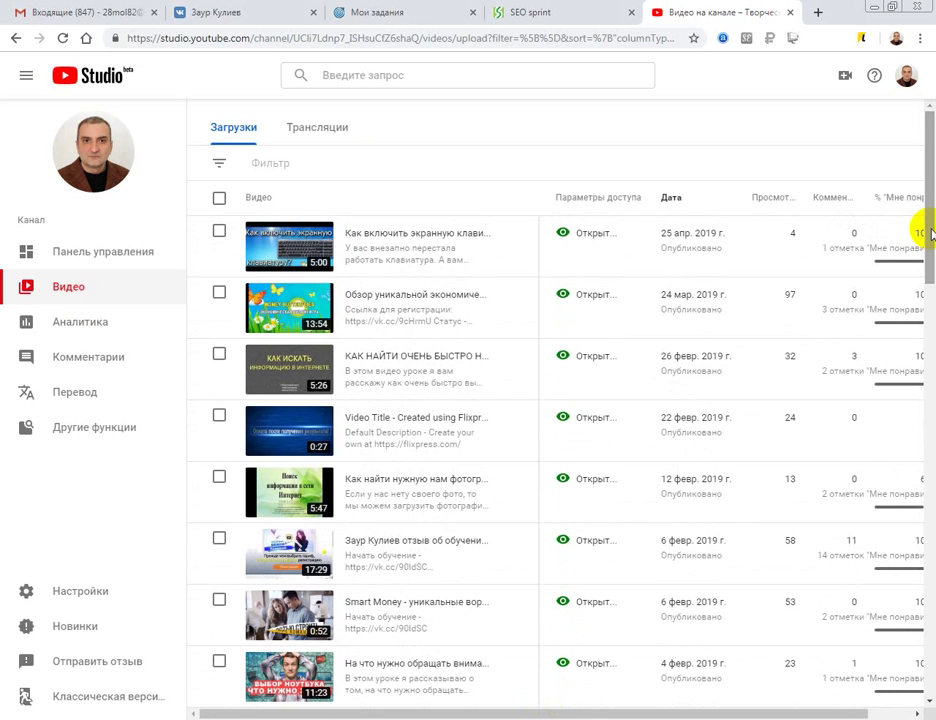
{"action": "left_click_drag", "start_coordinate": [928, 231], "coordinate": [836, 683]}
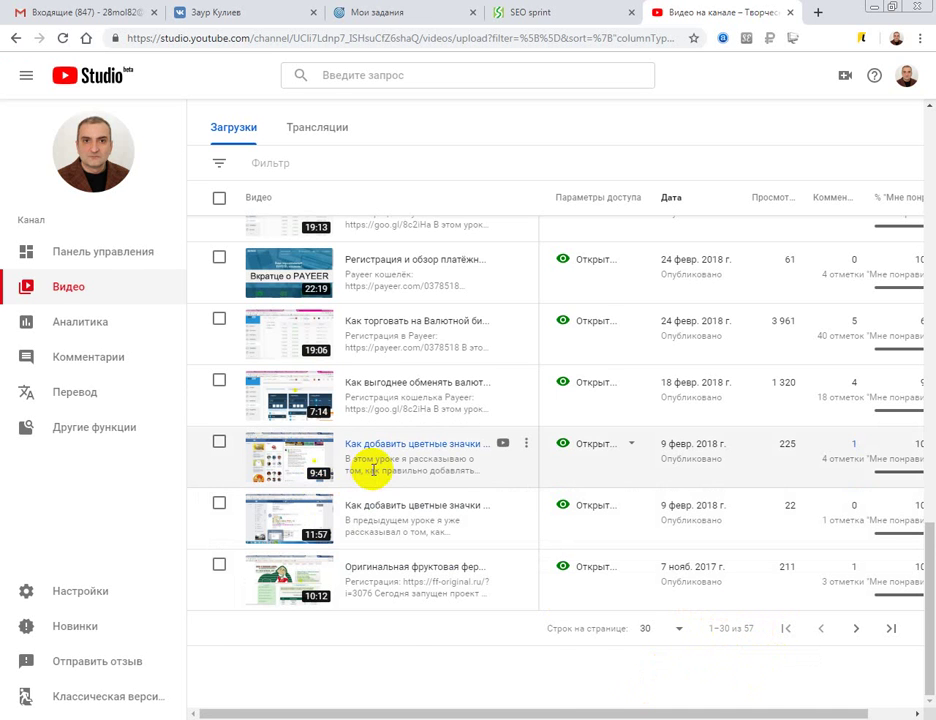
{"action": "scroll", "coordinate": [372, 468], "scroll_direction": "up", "scroll_amount": 12}
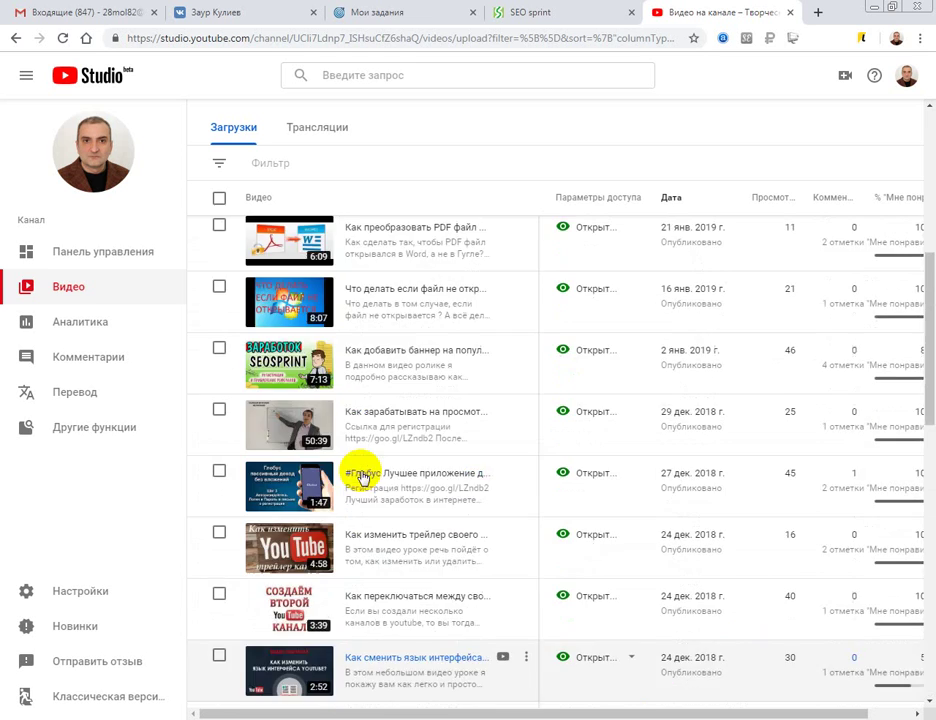
{"action": "scroll", "coordinate": [362, 477], "scroll_direction": "up", "scroll_amount": 2}
{"action": "scroll", "coordinate": [362, 477], "scroll_direction": "down", "scroll_amount": 5}
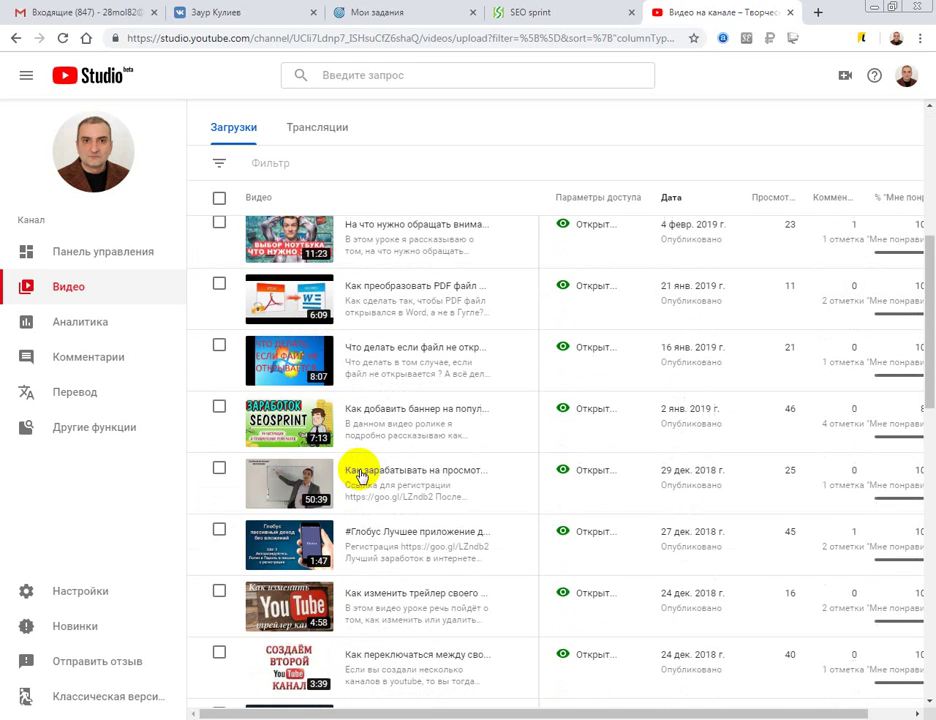
{"action": "scroll", "coordinate": [360, 416], "scroll_direction": "down", "scroll_amount": 10}
{"action": "scroll", "coordinate": [375, 468], "scroll_direction": "down", "scroll_amount": 1}
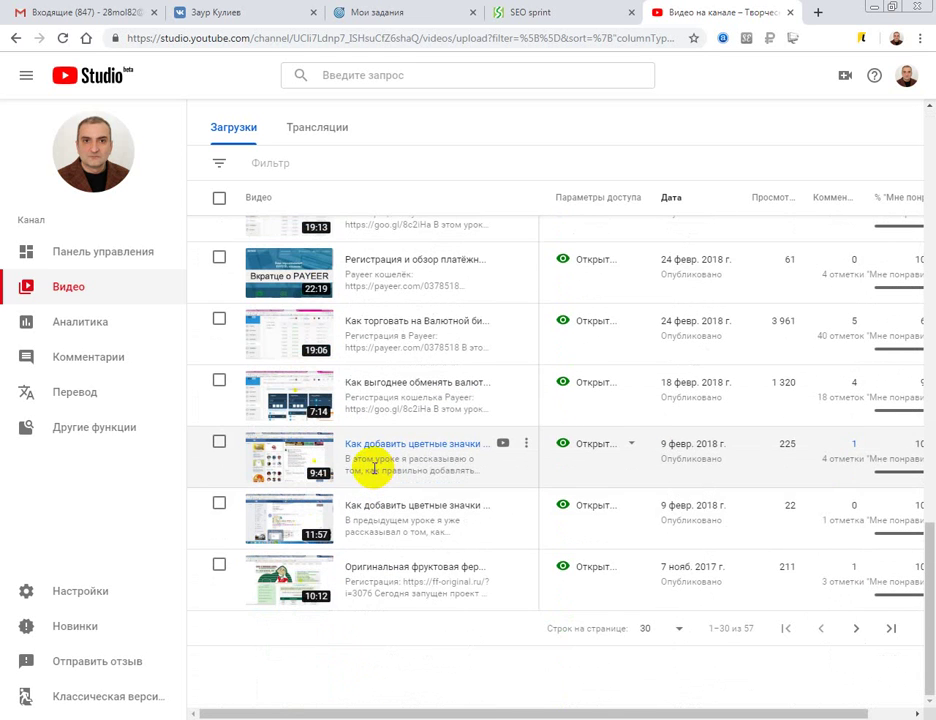
{"action": "left_click", "coordinate": [677, 631]}
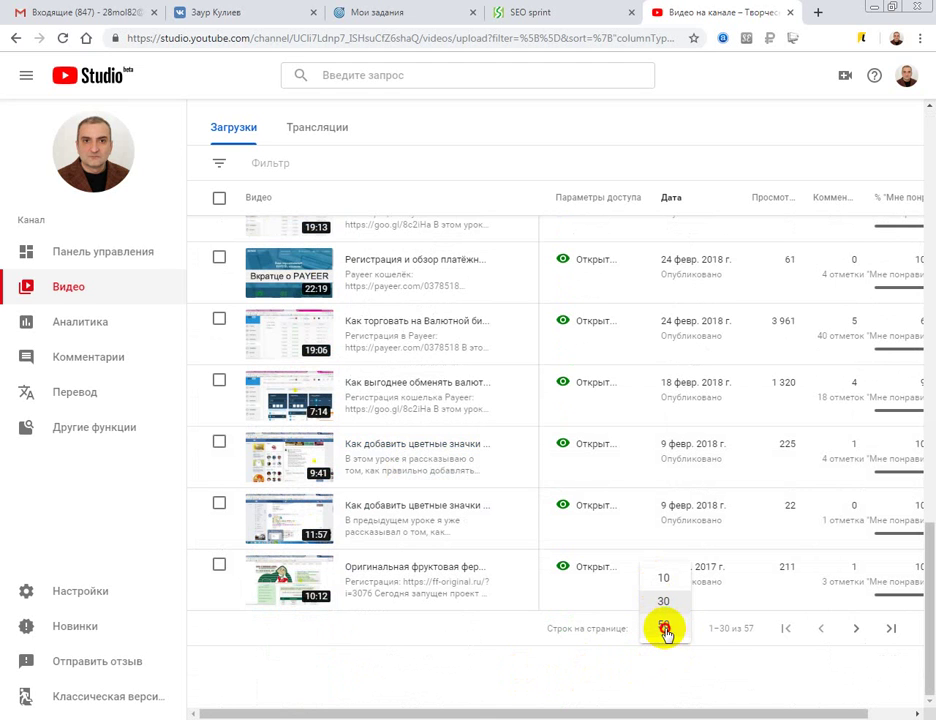
{"action": "left_click", "coordinate": [664, 627]}
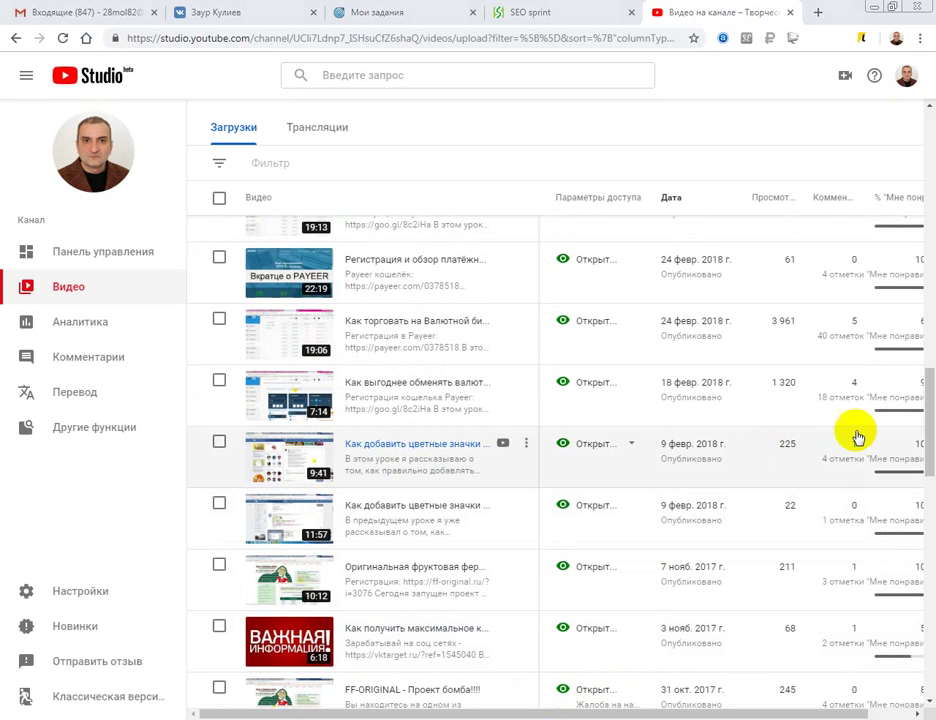
- Permanently delete the video "Как правильно удалить ролик со своего канала", acknowledging that the video and its comments cannot be restored
{"action": "left_click_drag", "start_coordinate": [921, 432], "coordinate": [893, 680]}
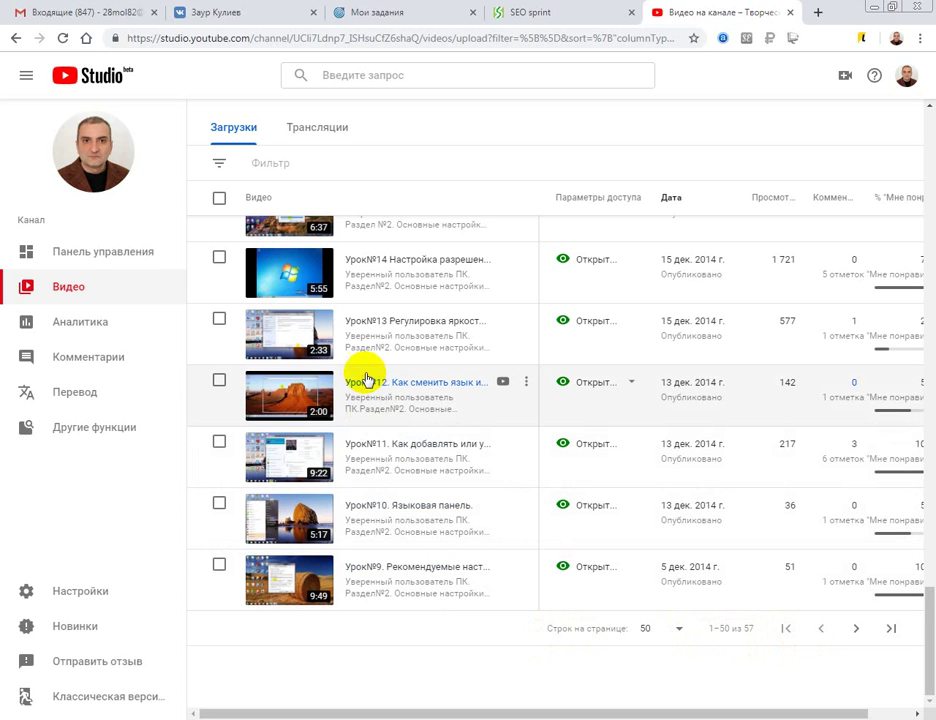
{"action": "scroll", "coordinate": [359, 373], "scroll_direction": "up", "scroll_amount": 20}
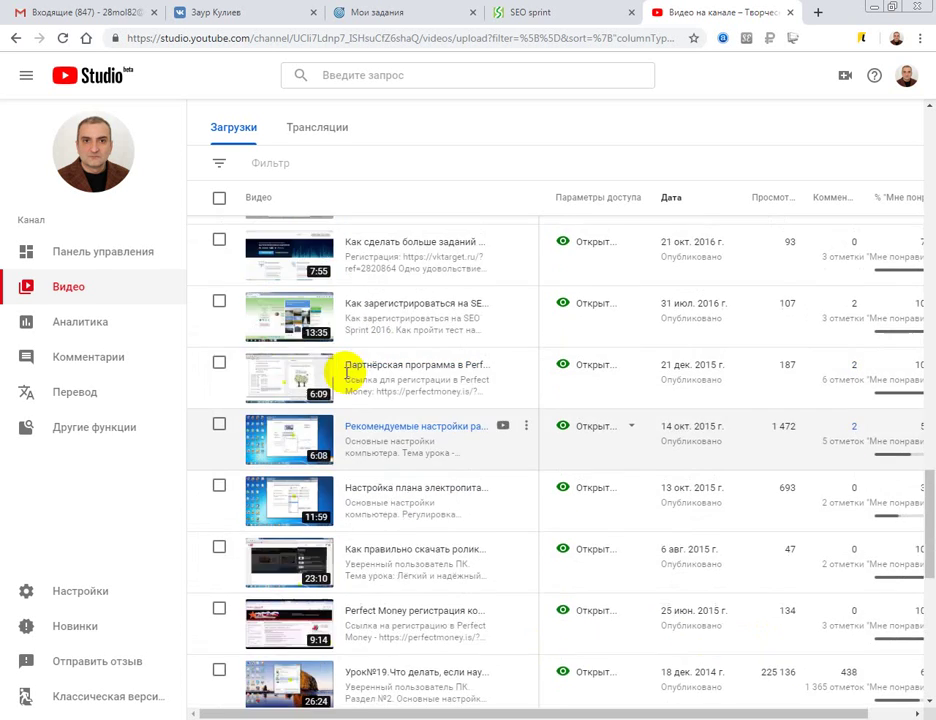
{"action": "scroll", "coordinate": [343, 375], "scroll_direction": "up", "scroll_amount": 20}
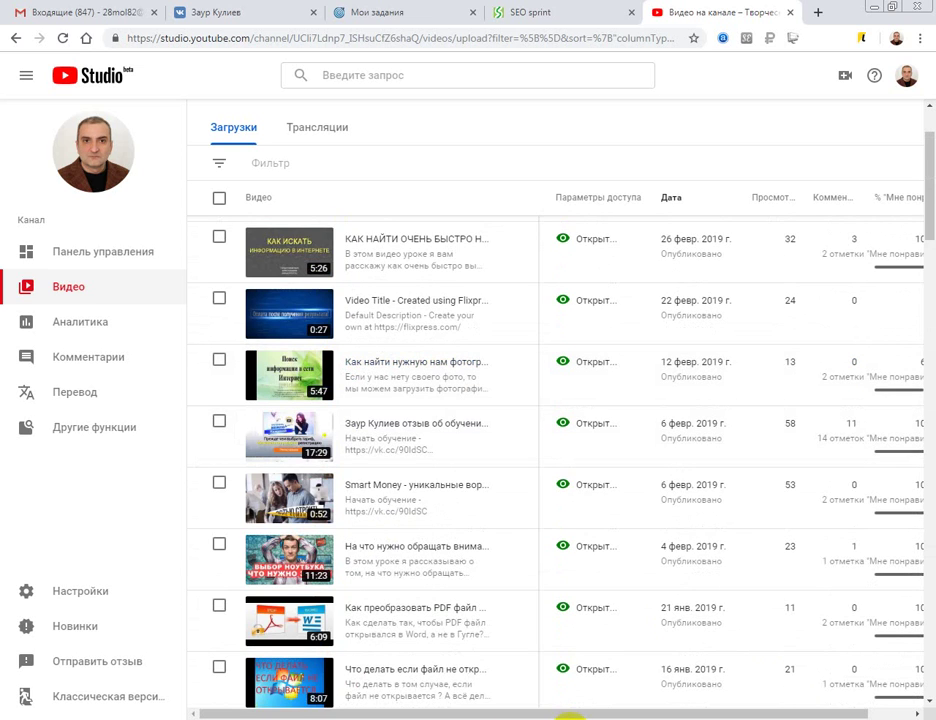
{"action": "left_click_drag", "start_coordinate": [928, 175], "coordinate": [930, 392]}
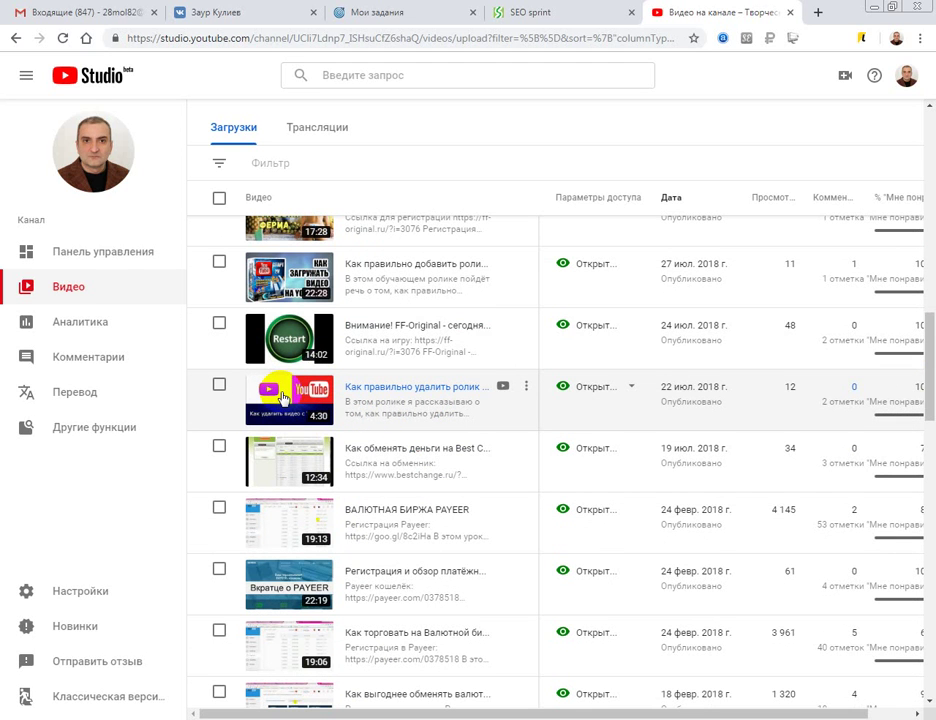
{"action": "left_click", "coordinate": [526, 390]}
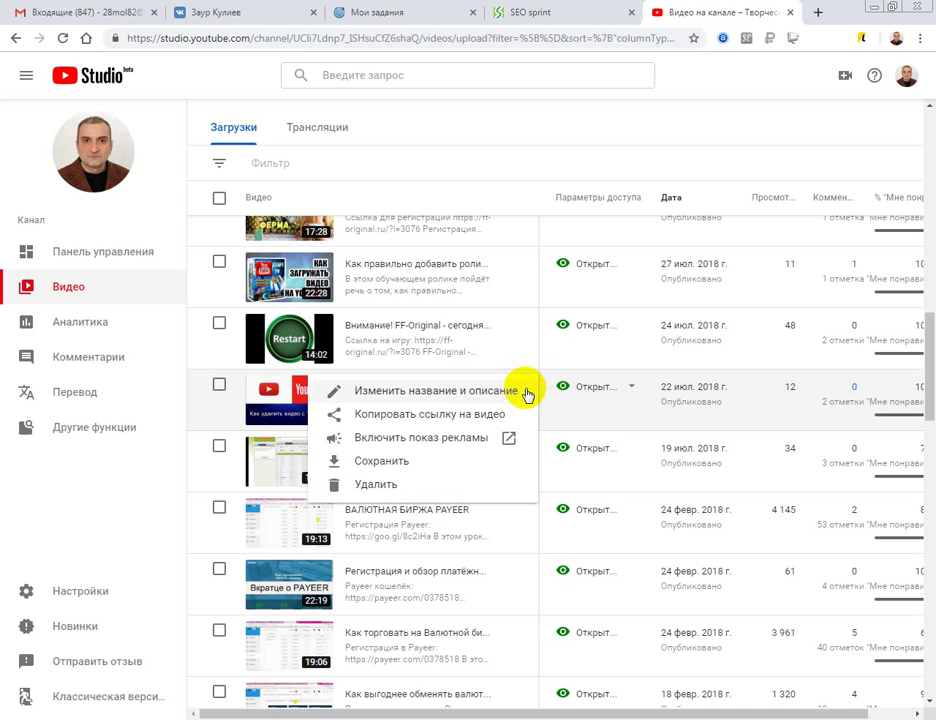
{"action": "left_click", "coordinate": [373, 487]}
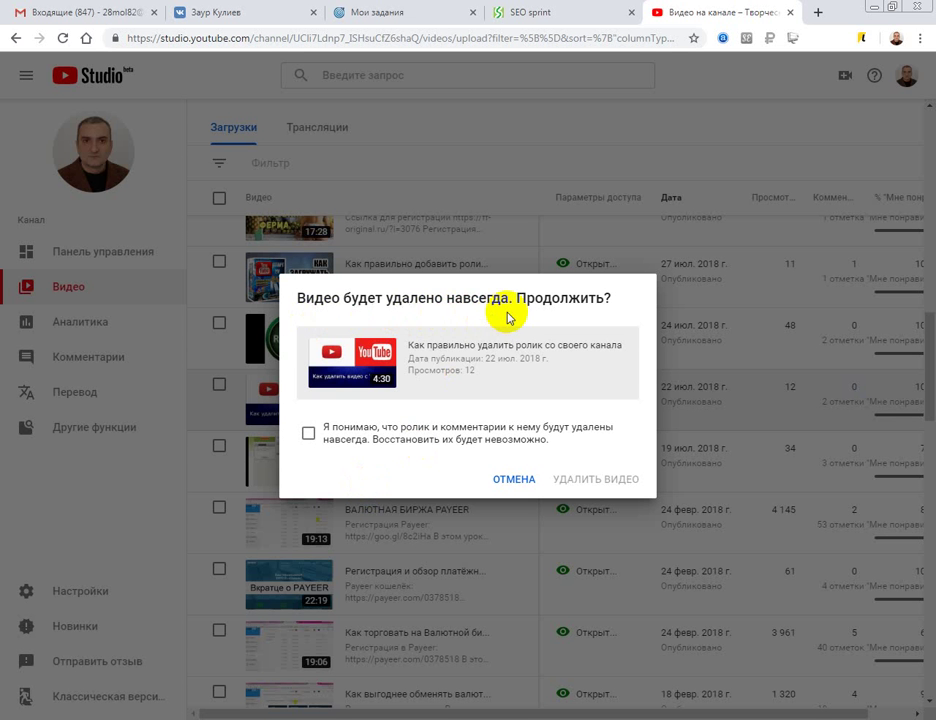
{"action": "left_click", "coordinate": [308, 436]}
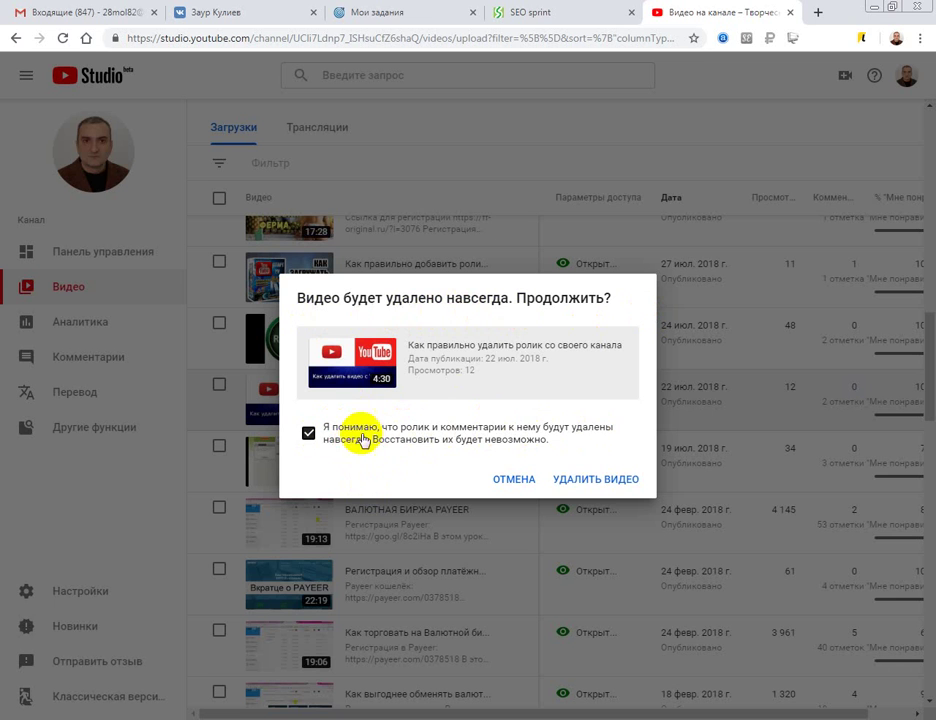
{"action": "left_click", "coordinate": [588, 482]}
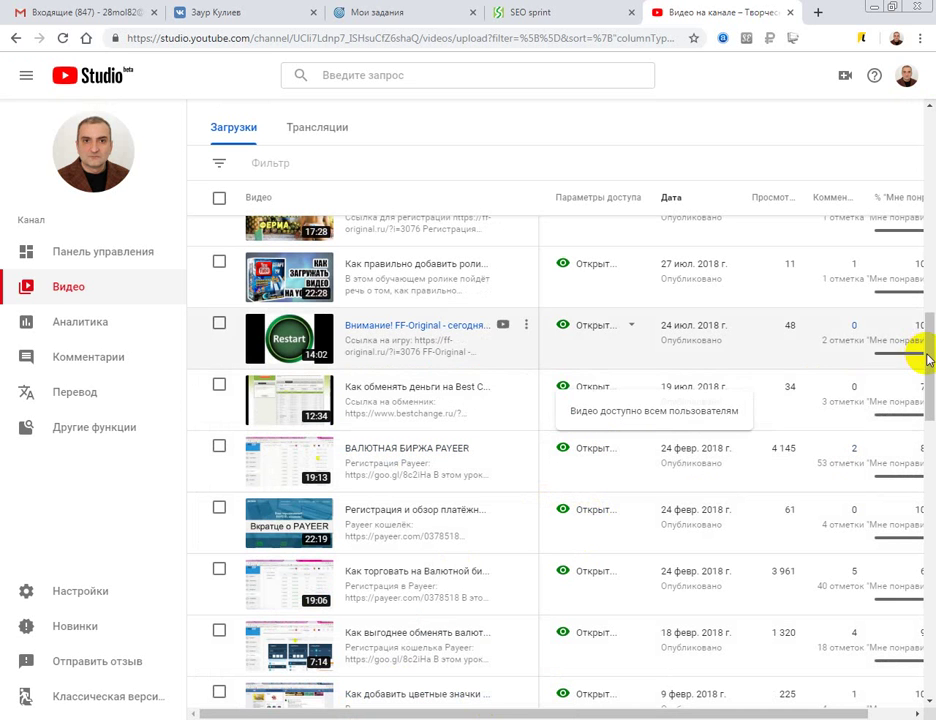
- Go to the next page of the uploaded videos list
{"action": "left_click_drag", "start_coordinate": [927, 388], "coordinate": [913, 699]}
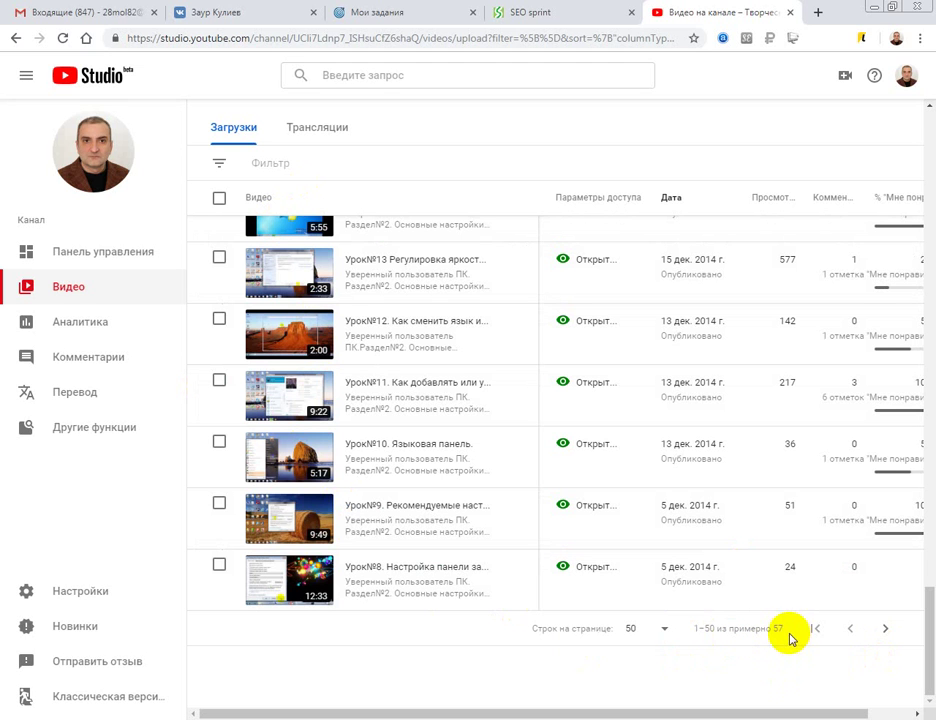
{"action": "left_click", "coordinate": [887, 630]}
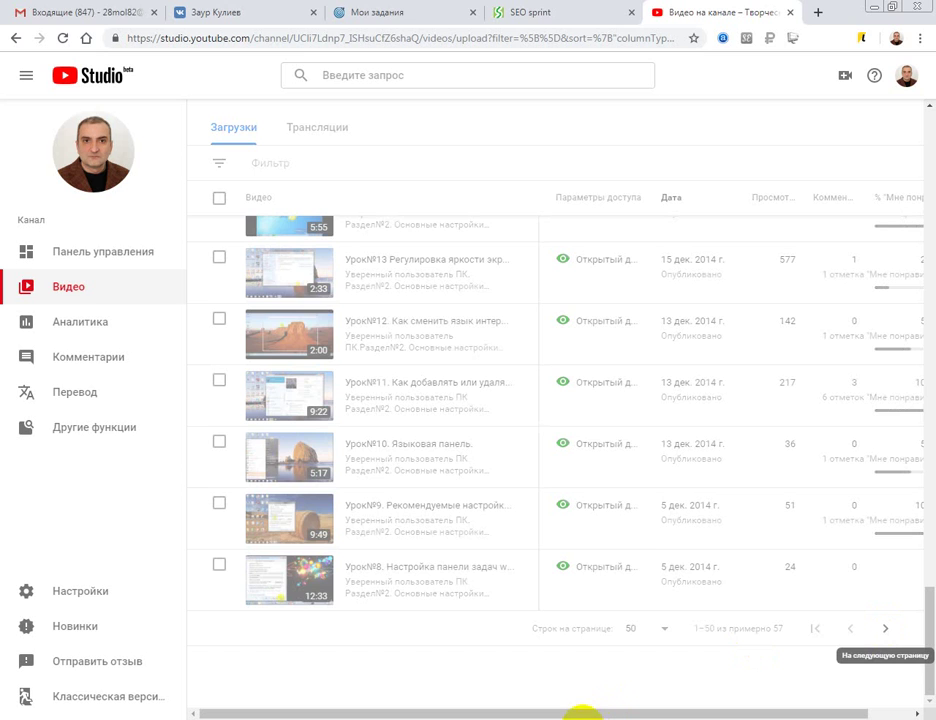